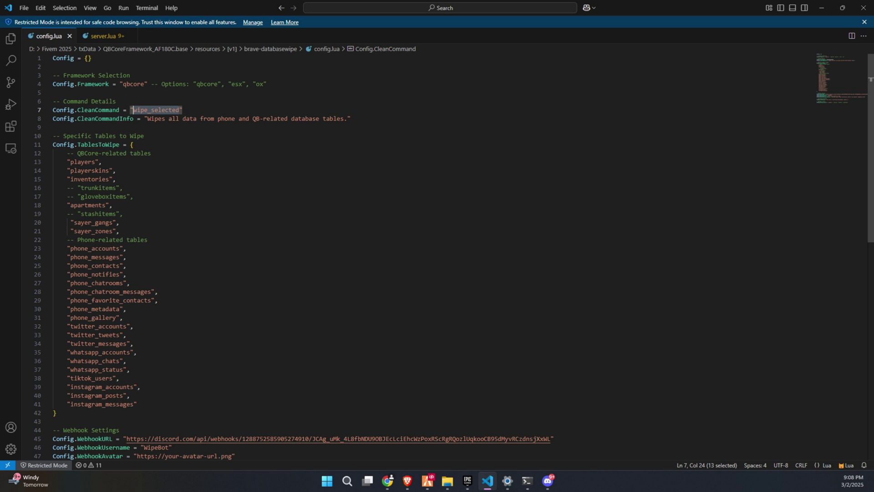
# Step: Switch to the txAdmin live console in Brave and run the wipe_selected command on the qbcore server
pyautogui.click(408, 481)
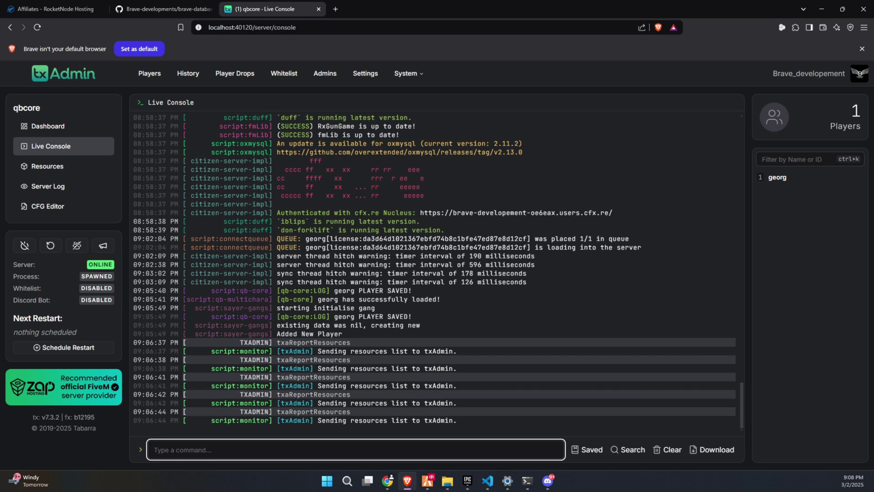
pyautogui.write('wipe_selected')
pyautogui.press('Return')
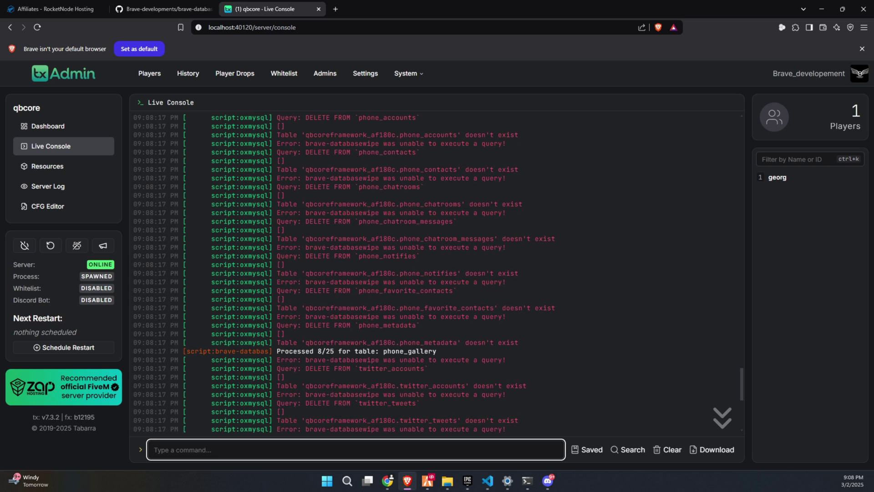
# Step: Examine the console output of the wipe, from the table queries to the deleted-row details and webhook status, and switch to FiveM
pyautogui.scroll(7, 437, 273)
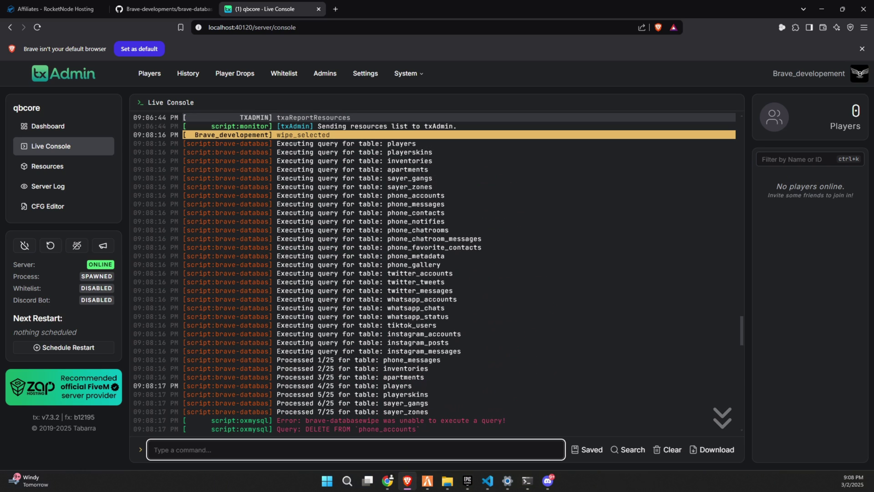
pyautogui.scroll(1, 435, 272)
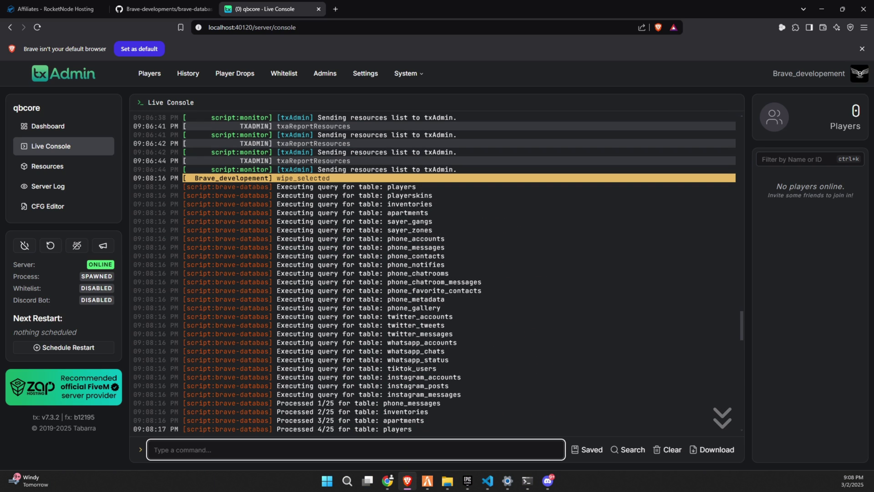
pyautogui.scroll(-15, 433, 273)
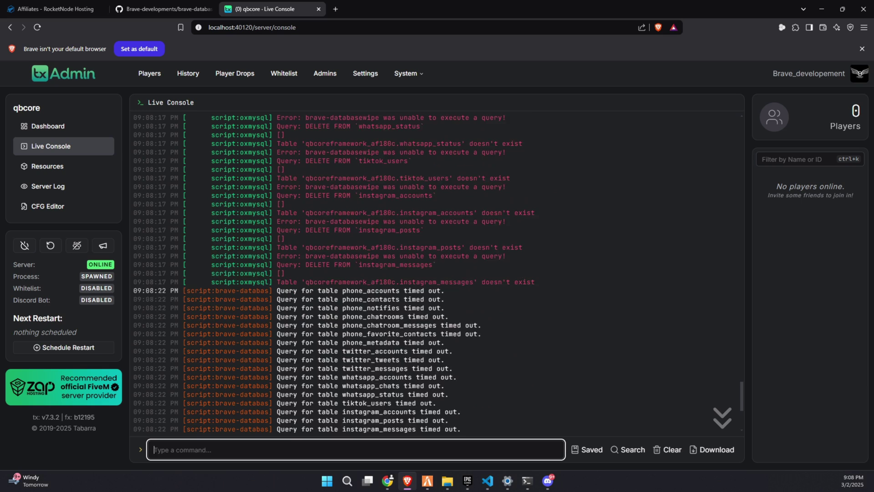
pyautogui.scroll(-6, 438, 274)
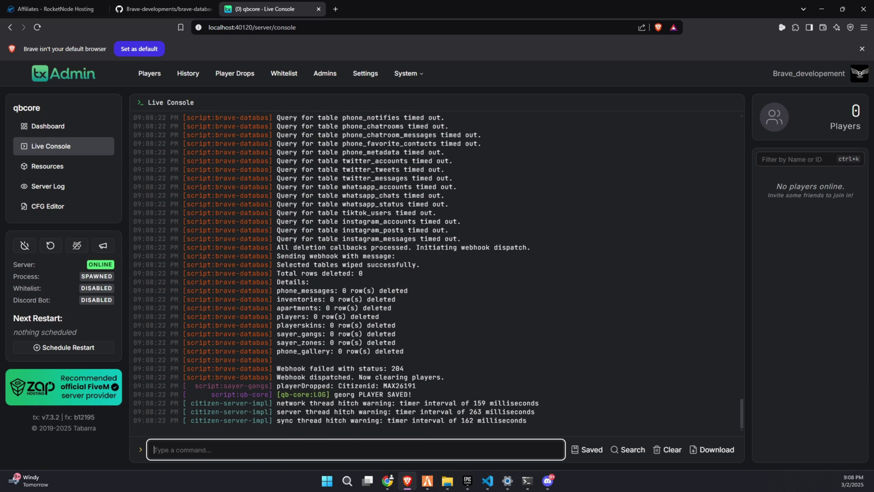
pyautogui.moveTo(367, 273); pyautogui.dragTo(285, 273)
pyautogui.moveTo(457, 369); pyautogui.dragTo(281, 351)
pyautogui.click(281, 351)
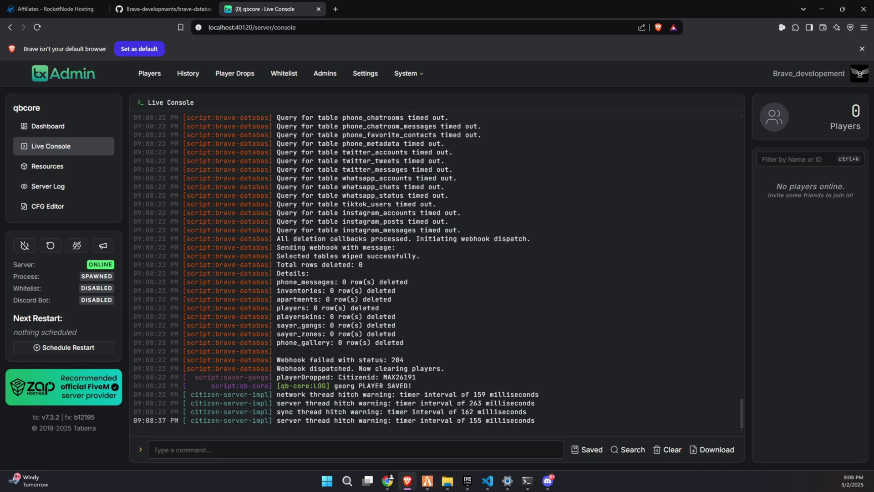
pyautogui.click(427, 481)
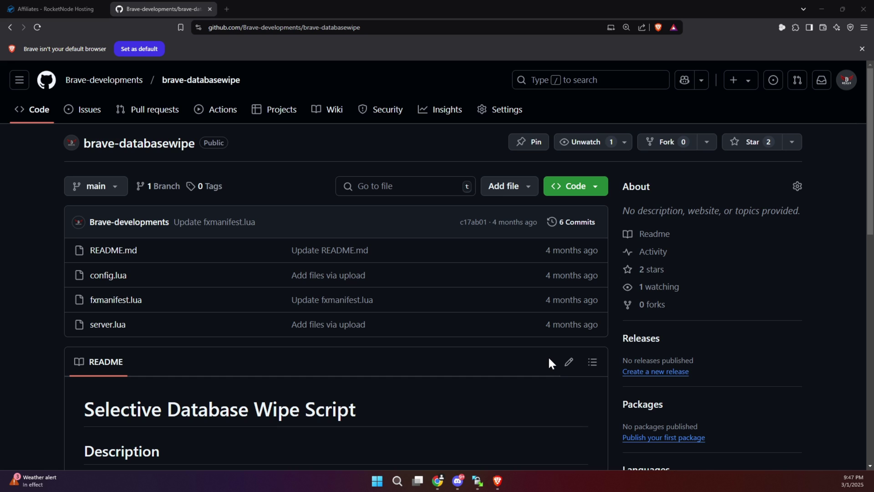
# Step: Review the brave-databasewipe README on GitHub and download the repository as brave-databasewipe-main.zip
pyautogui.scroll(-3, 549, 359)
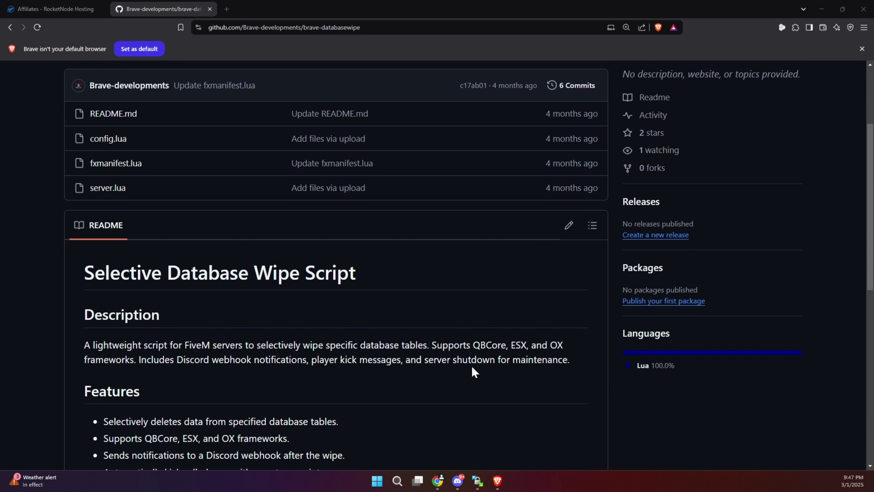
pyautogui.scroll(-2, 469, 360)
pyautogui.scroll(5, 466, 353)
pyautogui.click(576, 185)
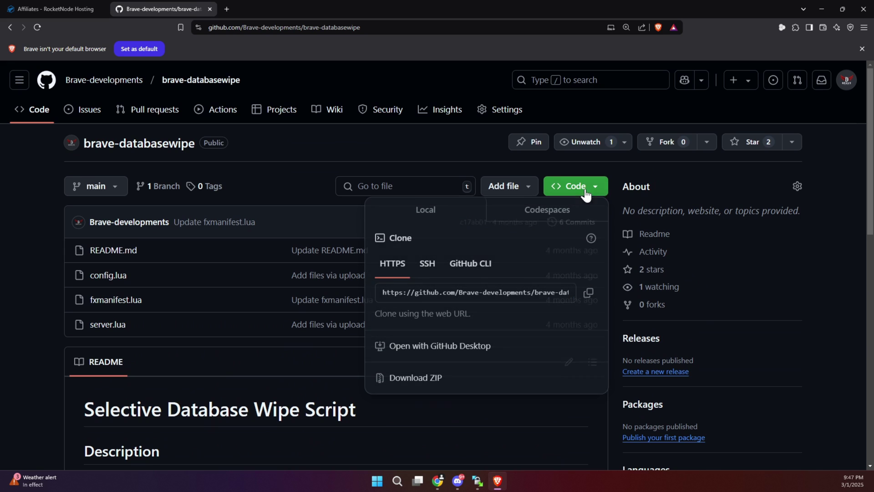
pyautogui.click(466, 384)
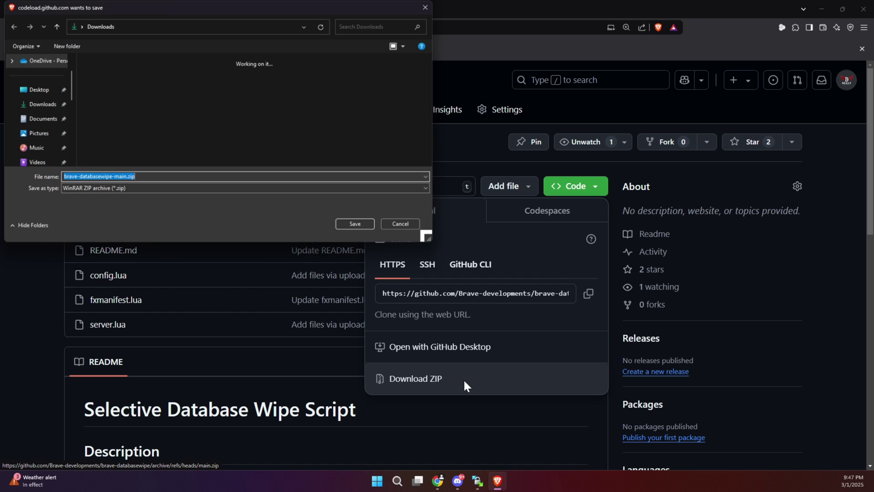
pyautogui.click(342, 222)
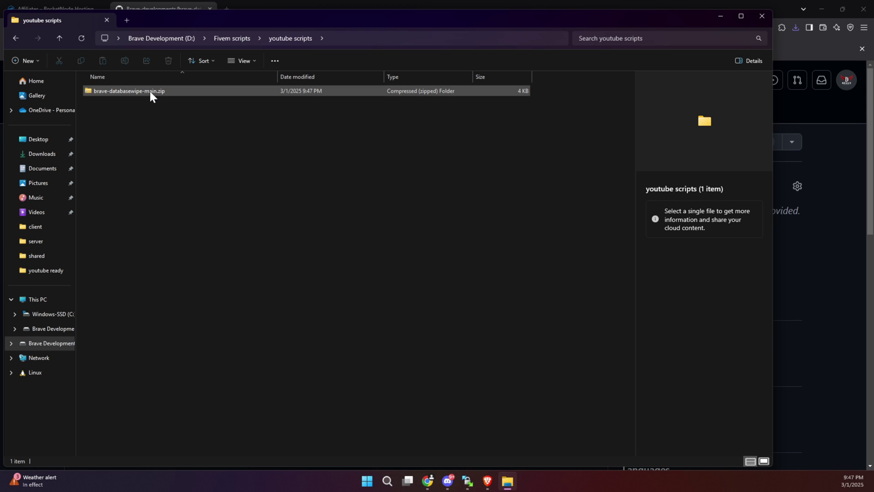
# Step: Extract brave-databasewipe-main.zip with WinRAR into the youtube scripts folder where it is stored
pyautogui.rightClick(151, 91)
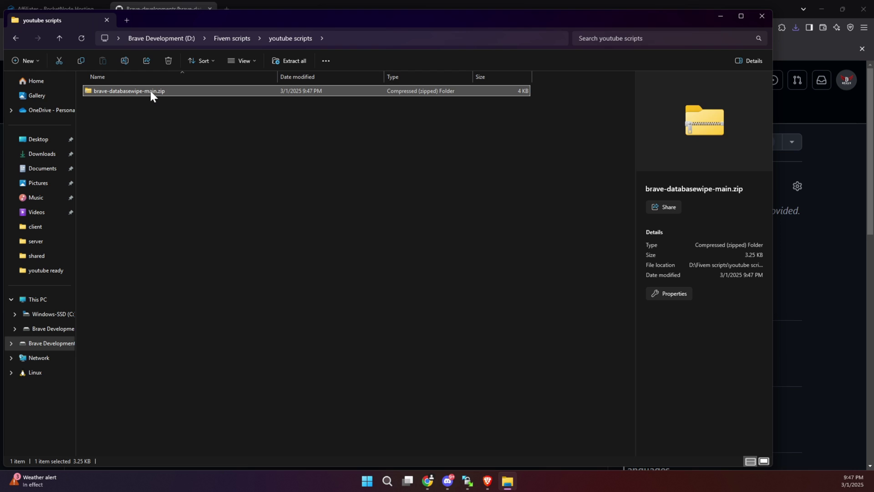
pyautogui.rightClick(150, 91)
pyautogui.moveTo(220, 294)
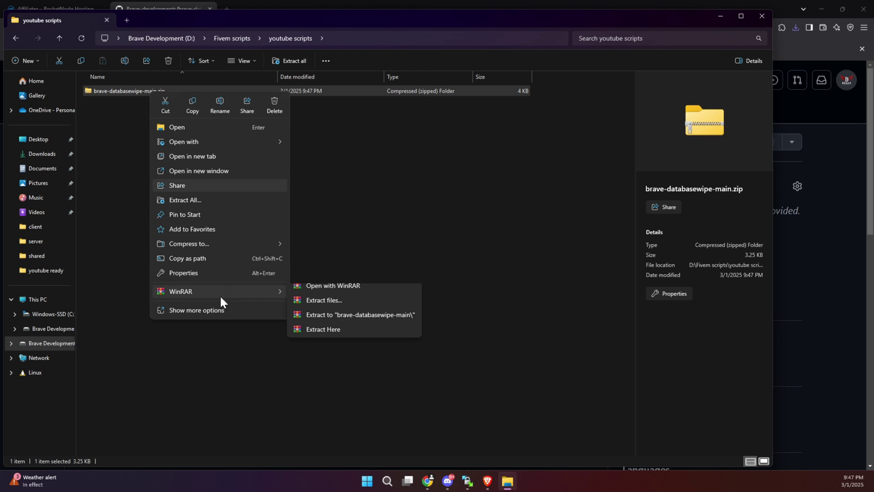
pyautogui.click(342, 337)
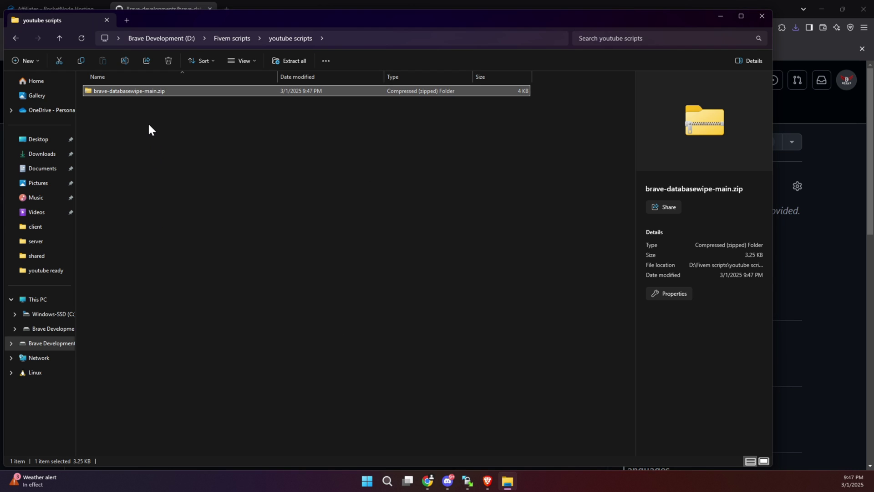
# Step: Copy the extracted brave-databasewipe-main folder into D:\Fivem 2025\txData\QBCoreFramework_AF180C.base\resources\[v1]
pyautogui.click(141, 104)
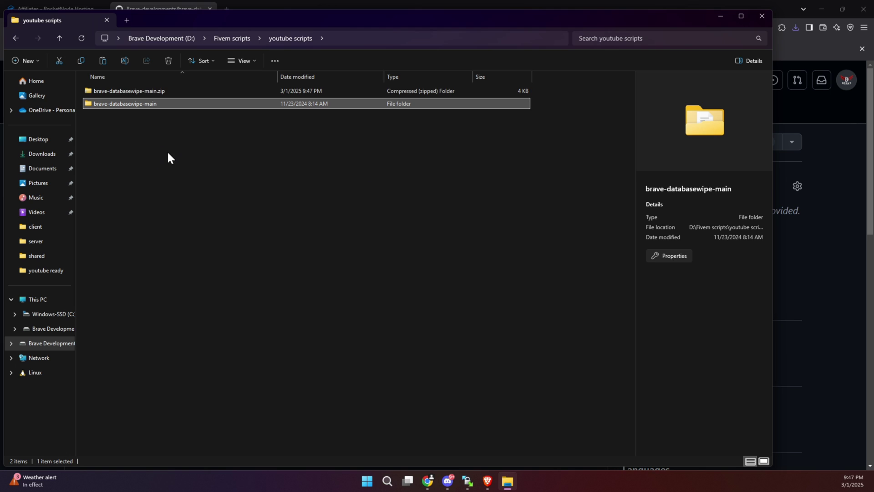
pyautogui.click(238, 38)
pyautogui.click(186, 39)
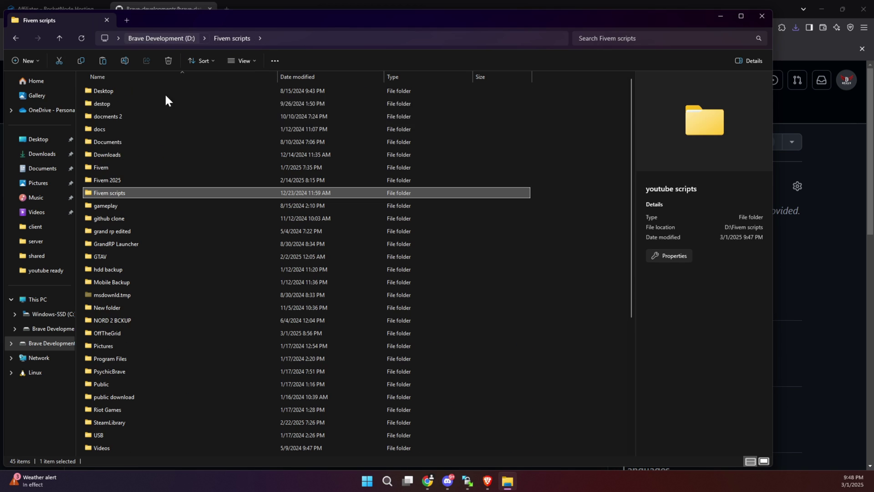
pyautogui.doubleClick(133, 179)
pyautogui.doubleClick(136, 119)
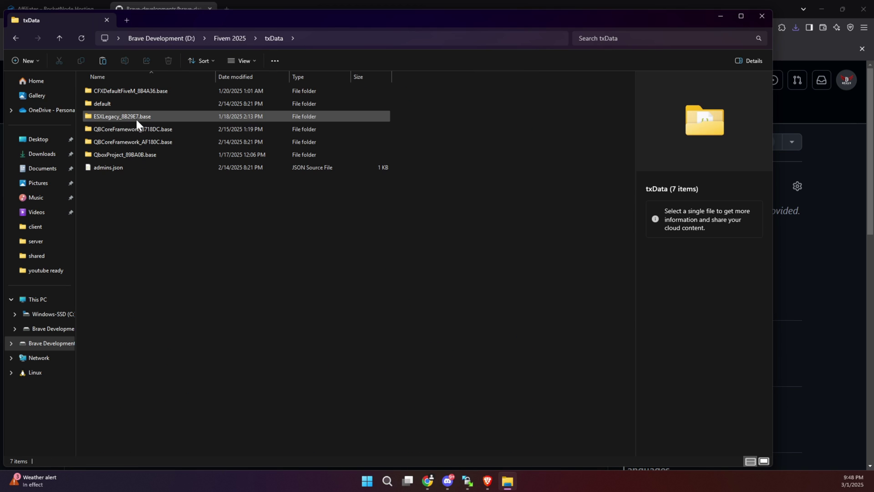
pyautogui.doubleClick(125, 142)
pyautogui.click(133, 104)
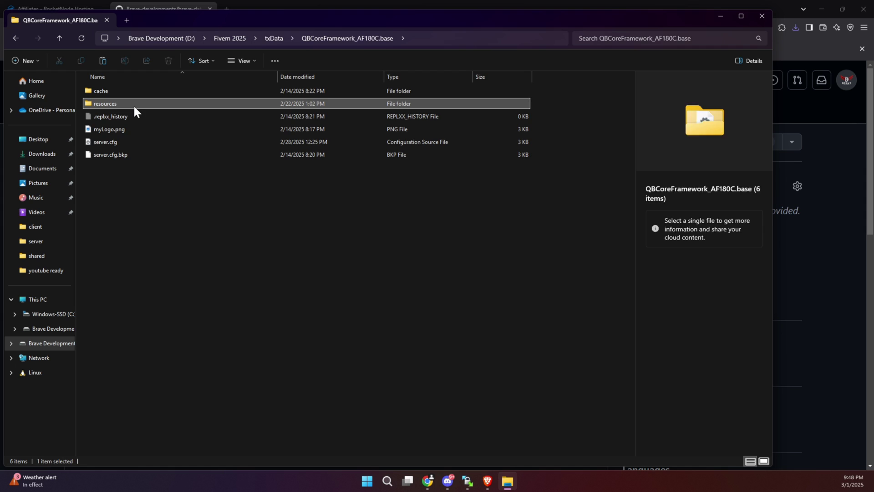
pyautogui.doubleClick(133, 104)
pyautogui.doubleClick(125, 142)
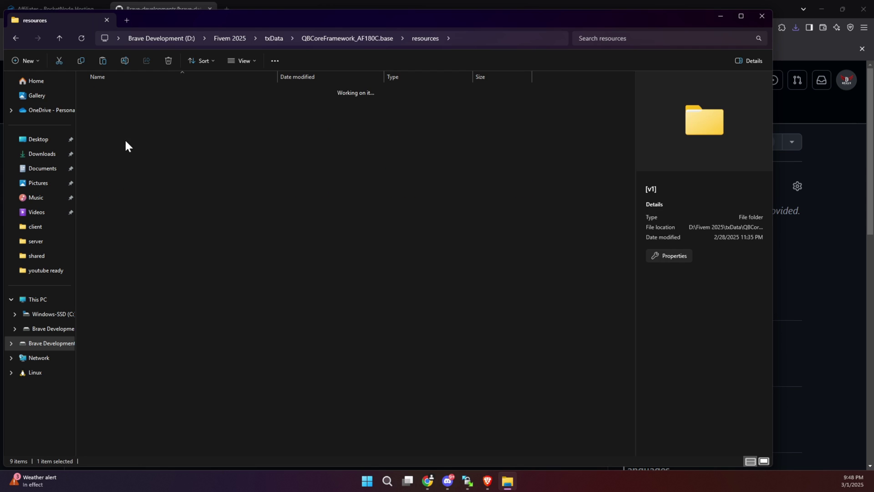
pyautogui.hotkey('ctrl', 'v')
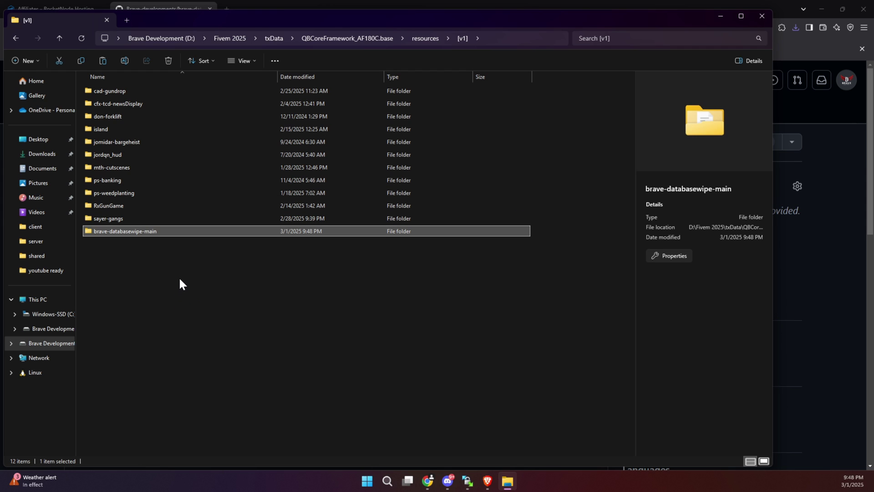
# Step: Rename the pasted brave-databasewipe-main folder as brave-databasewipe
pyautogui.rightClick(173, 233)
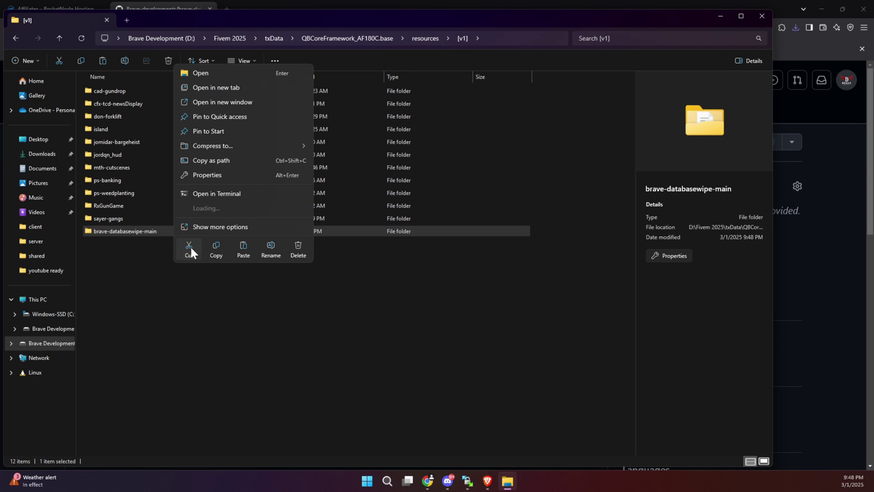
pyautogui.click(265, 246)
pyautogui.press('End')
pyautogui.press('BackSpace')
pyautogui.press('BackSpace')
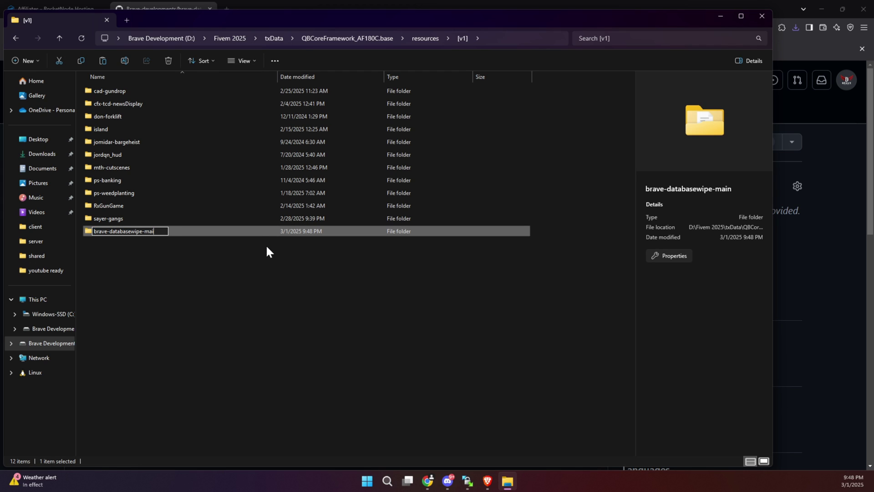
pyautogui.press('BackSpace')
pyautogui.press('BackSpace')
pyautogui.press('BackSpace')
pyautogui.press('Return')
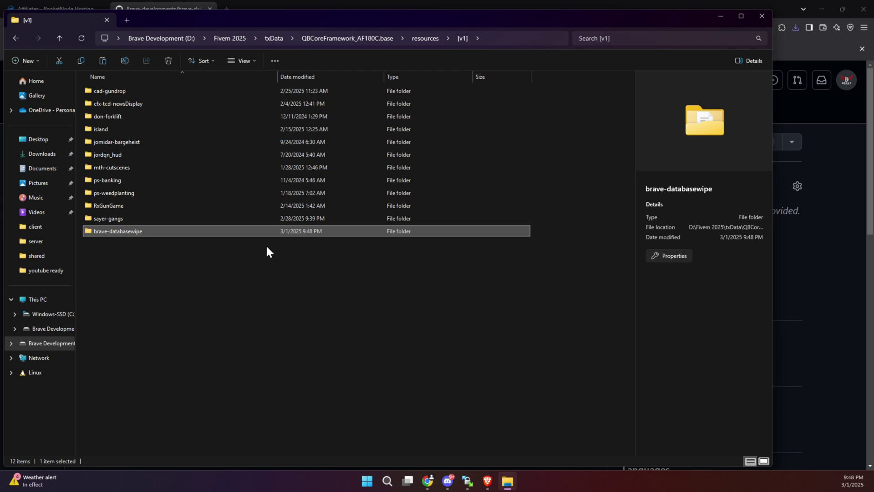
# Step: Open config.lua from the brave-databasewipe folder in Visual Studio Code and maximize the editor window
pyautogui.doubleClick(137, 231)
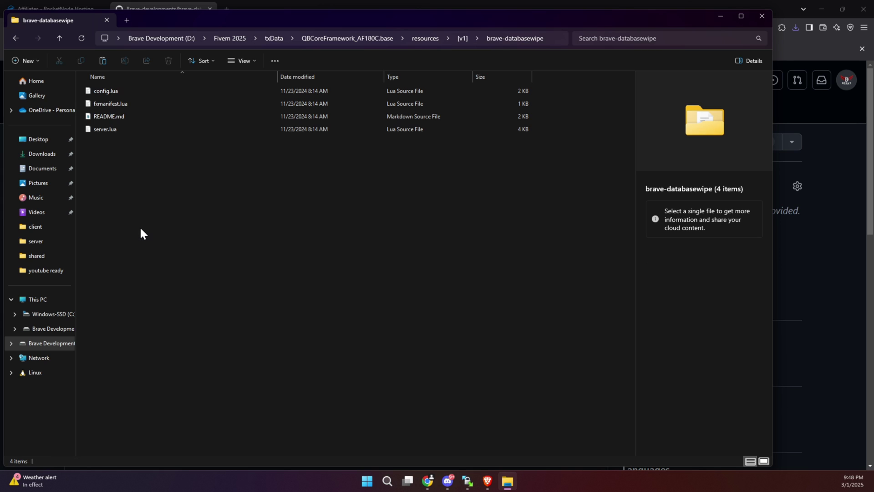
pyautogui.doubleClick(111, 91)
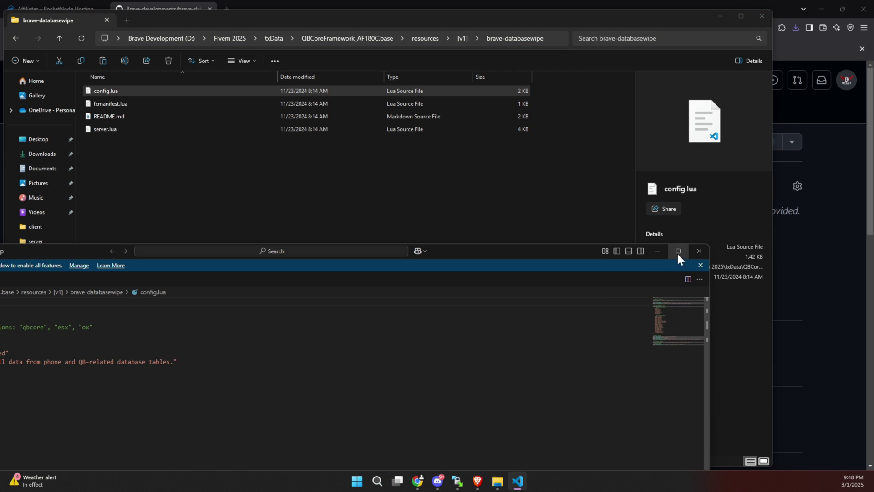
pyautogui.click(678, 253)
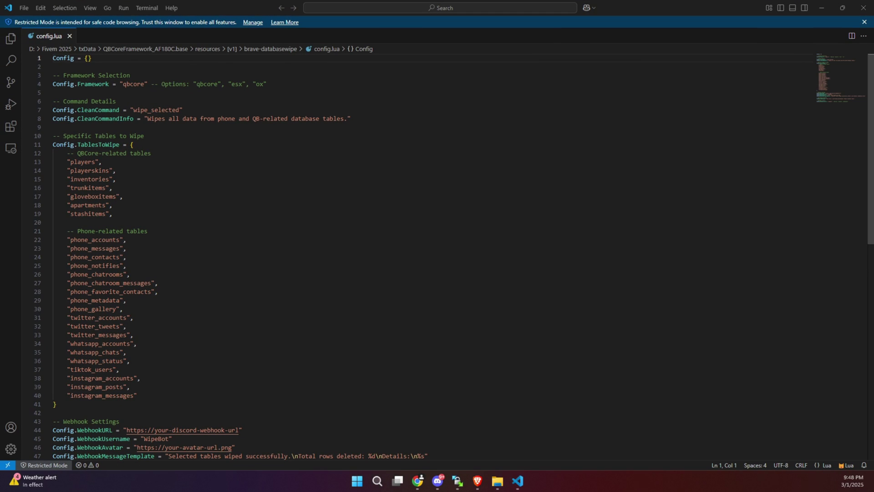
# Step: Review the framework, clean command, command info, webhook URL and database library settings in config.lua
pyautogui.moveTo(268, 84); pyautogui.dragTo(53, 84)
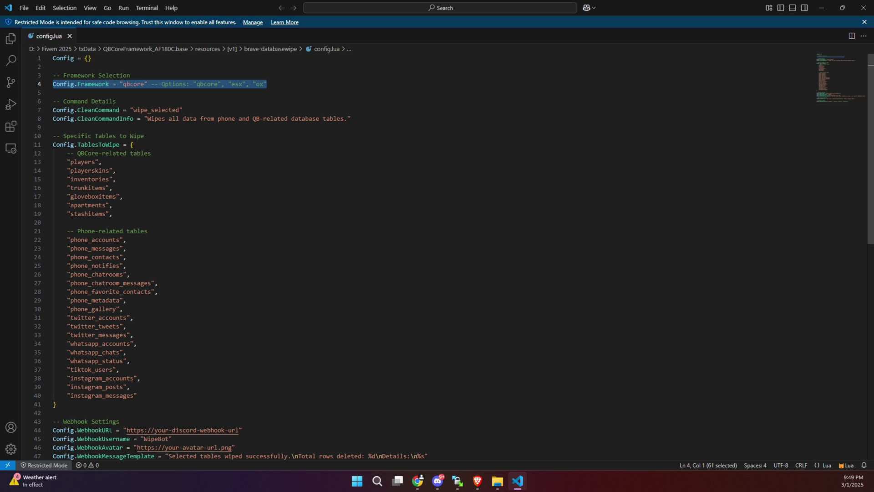
pyautogui.moveTo(183, 110); pyautogui.dragTo(44, 109)
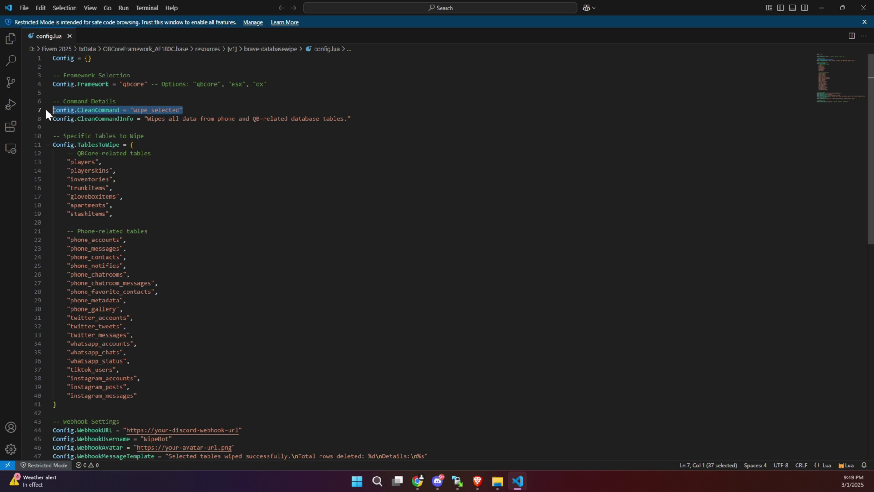
pyautogui.moveTo(351, 118); pyautogui.dragTo(60, 119)
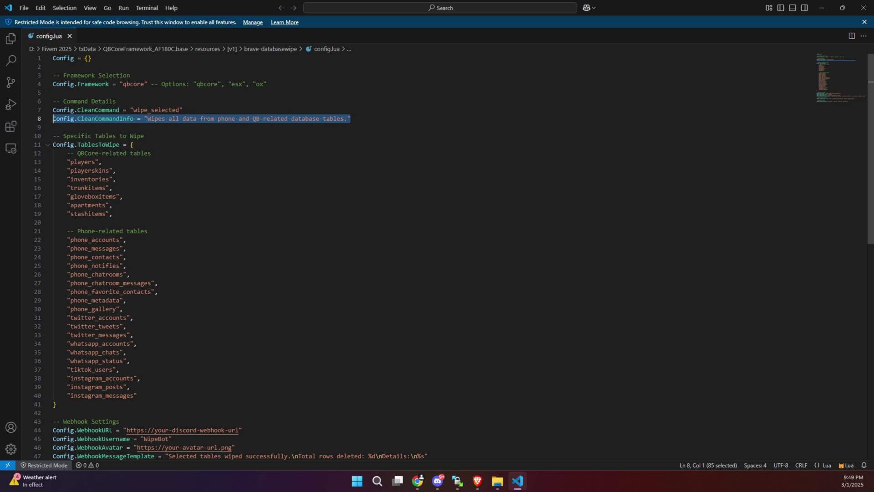
pyautogui.scroll(-3, 105, 260)
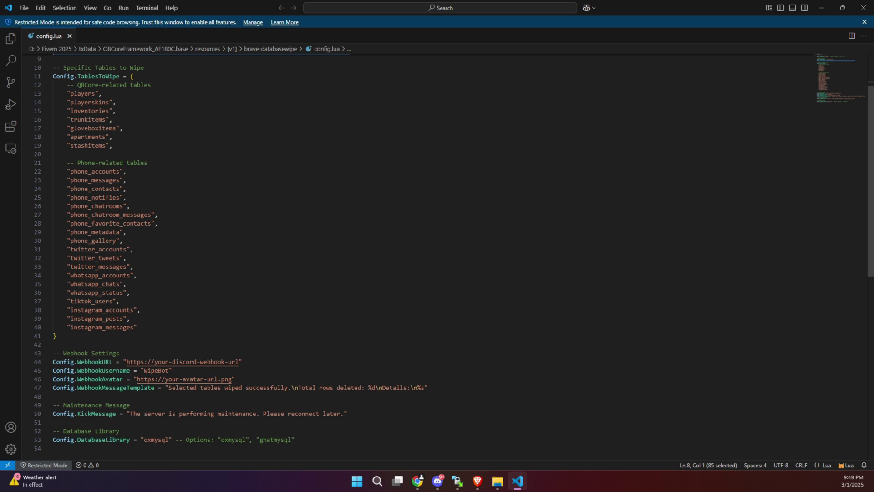
pyautogui.moveTo(243, 361); pyautogui.dragTo(53, 362)
pyautogui.scroll(-2, 105, 360)
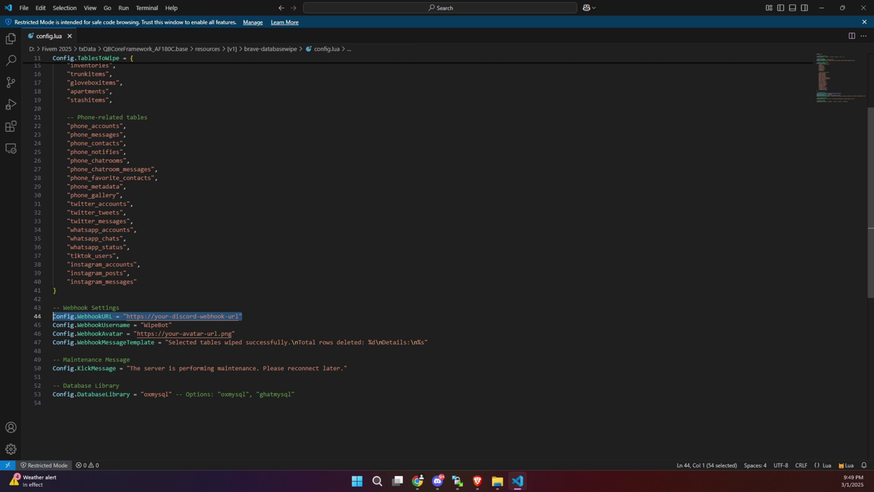
pyautogui.moveTo(296, 393); pyautogui.dragTo(63, 385)
pyautogui.scroll(2, 63, 385)
pyautogui.scroll(3, 410, 255)
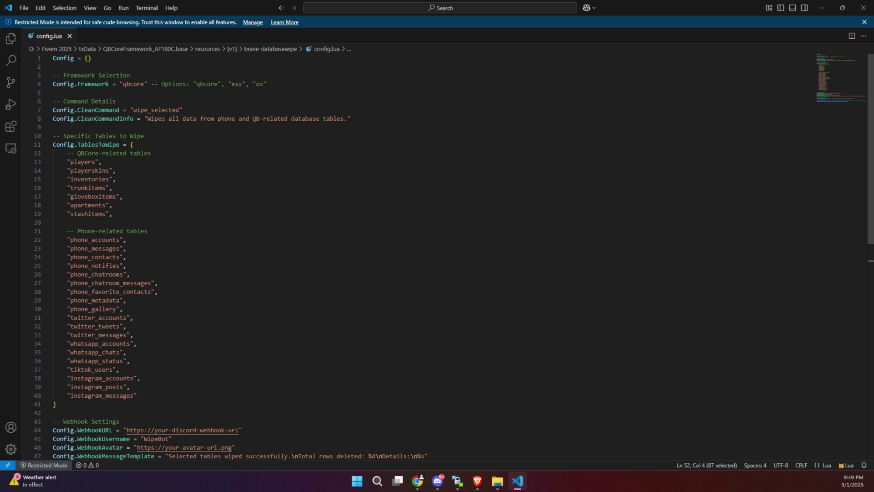
# Step: Highlight the QBCore-related tables in config.lua and open the sayer_gangs table of the qbcoreframework_af180c database in HeidiSQL
pyautogui.moveTo(113, 214); pyautogui.dragTo(60, 162)
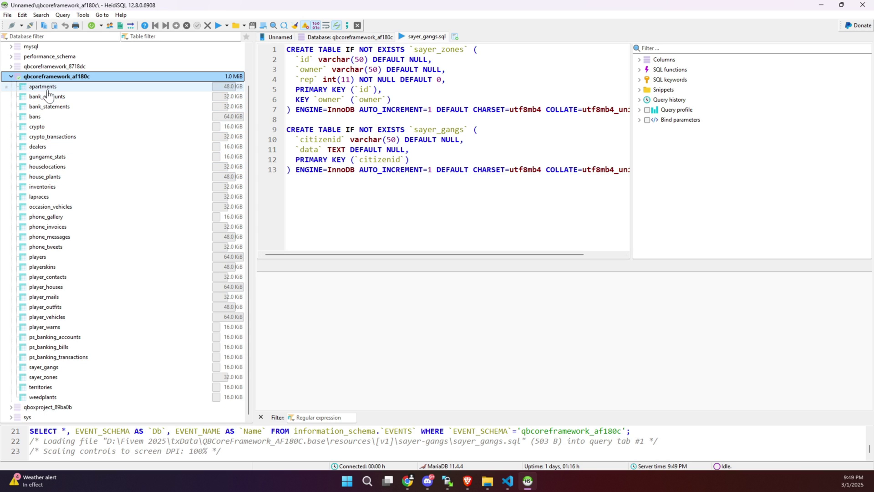
pyautogui.click(43, 367)
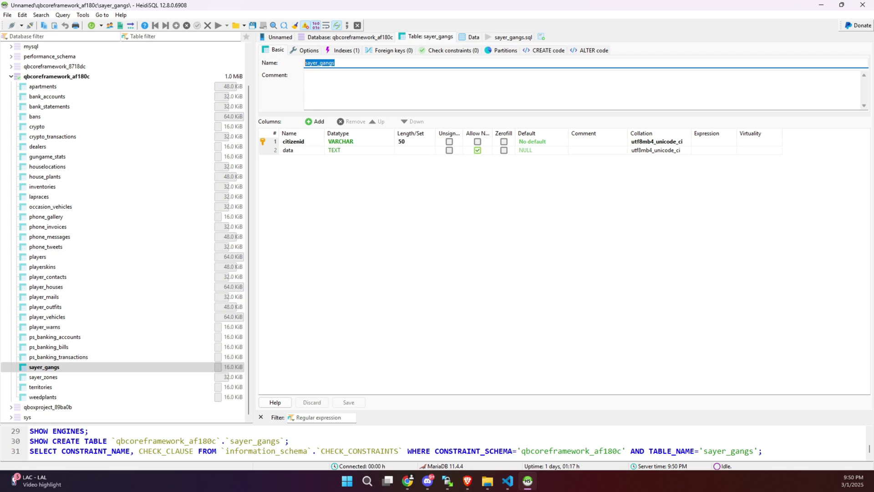
# Step: Replace the duplicate "apartments" entry in config.lua's QBCore-related tables with "sayer_gangs" in Visual Studio Code
pyautogui.hotkey('alt', 'Tab')
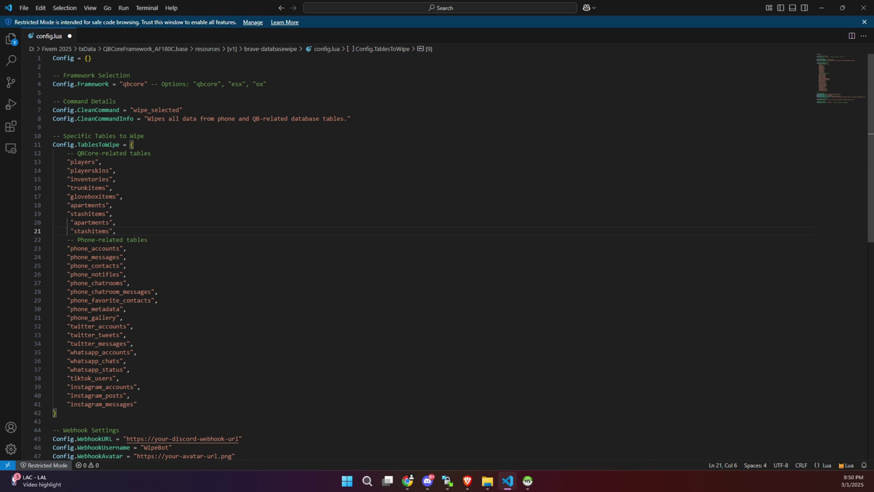
pyautogui.moveTo(109, 223); pyautogui.dragTo(74, 223)
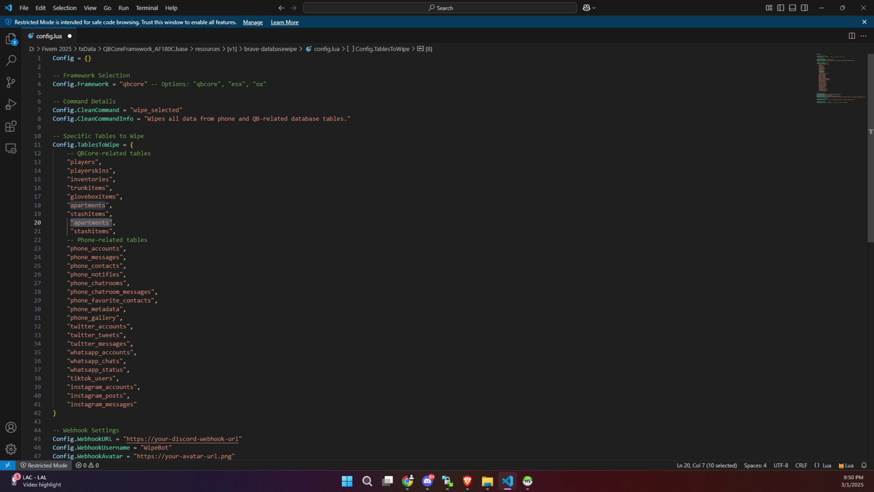
pyautogui.write('sayer_gangs')
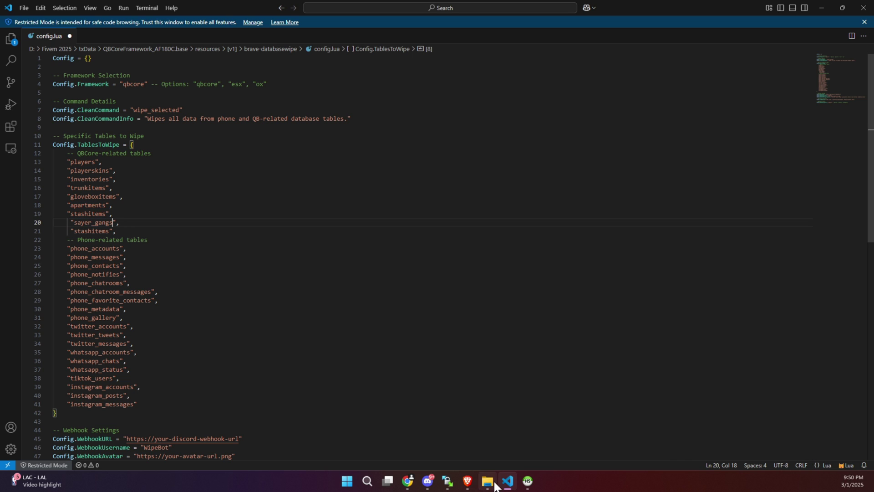
# Step: Replace the duplicate "stashitems" entry in config.lua with the sayer_zones table name copied from HeidiSQL, and save all files
pyautogui.hotkey('alt', 'Tab')
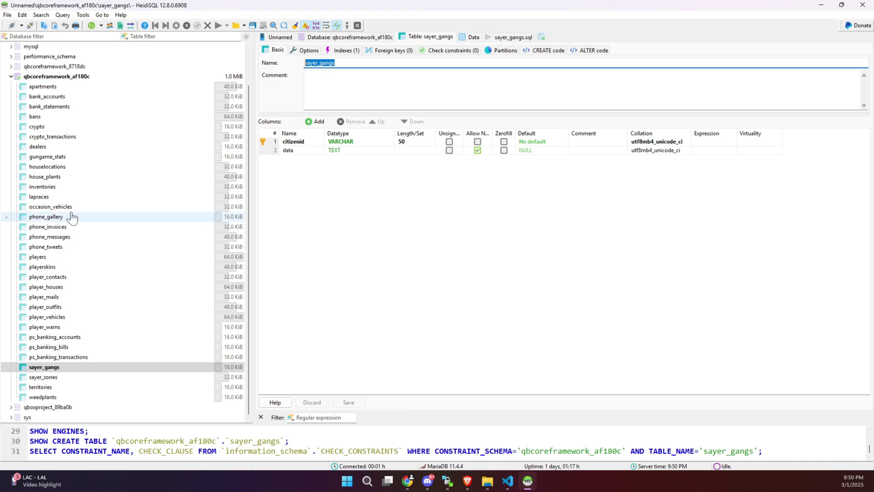
pyautogui.click(45, 378)
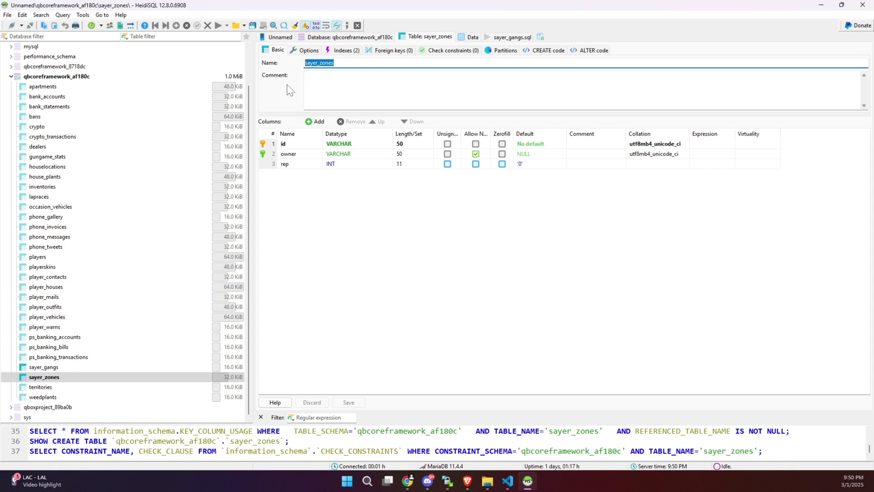
pyautogui.hotkey('alt', 'Tab')
pyautogui.hotkey('shift', 'Home')
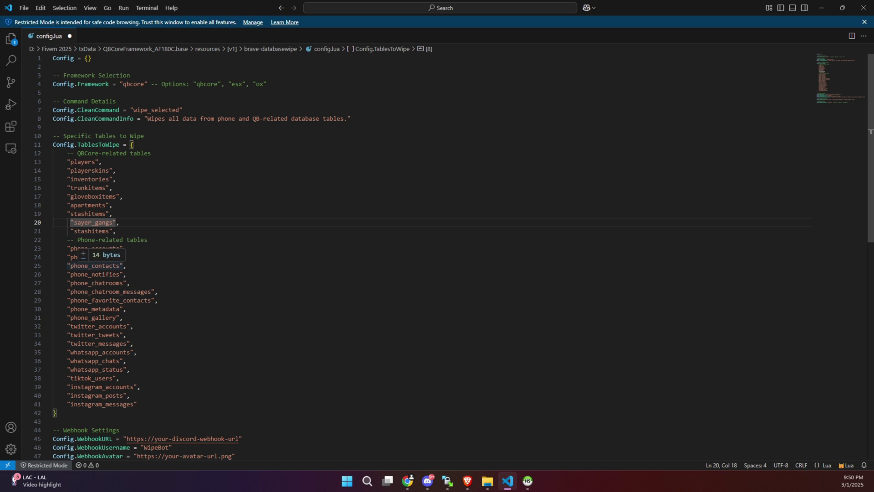
pyautogui.moveTo(112, 231); pyautogui.dragTo(74, 232)
pyautogui.click(105, 232)
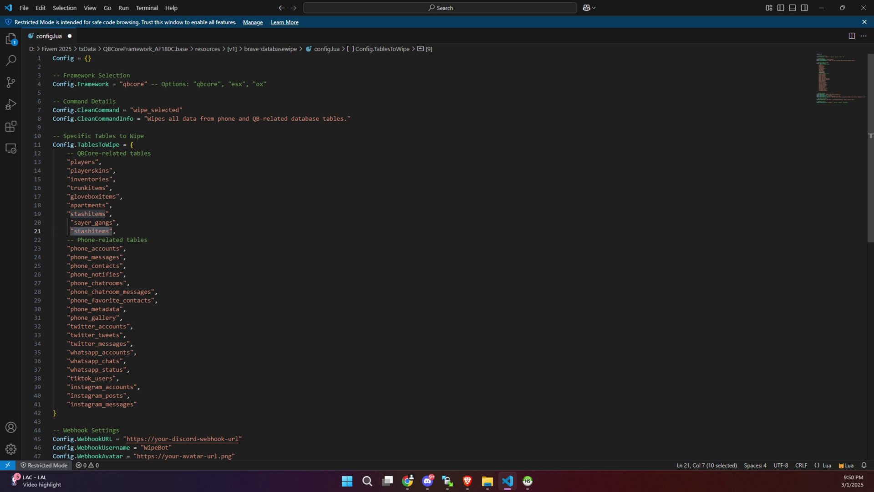
pyautogui.write('sayer_zones')
pyautogui.click(23, 7)
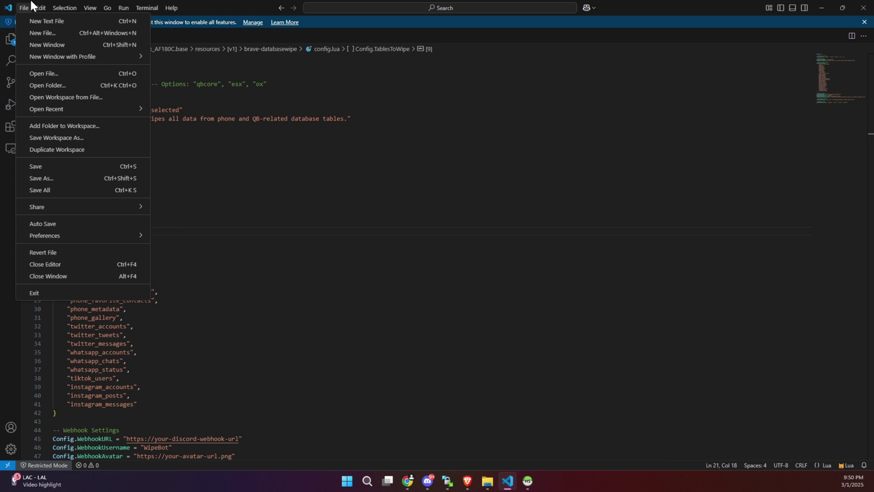
pyautogui.click(64, 190)
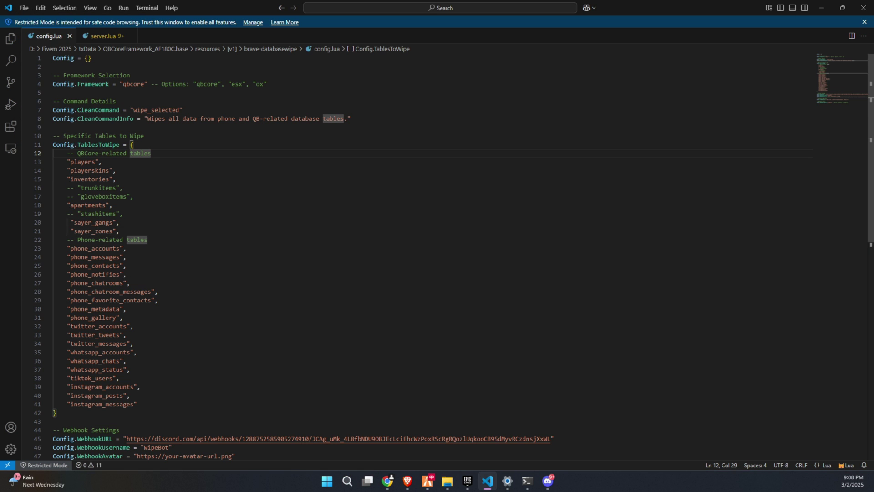
# Step: Copy the wipe_selected command from config.lua and run it in the txAdmin live console in Brave
pyautogui.moveTo(181, 109); pyautogui.dragTo(132, 110)
pyautogui.hotkey('ctrl', 'c')
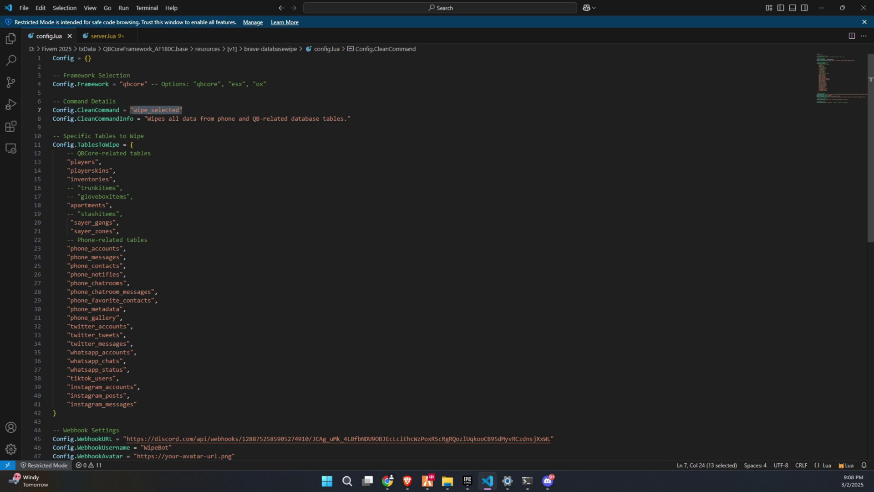
pyautogui.click(407, 481)
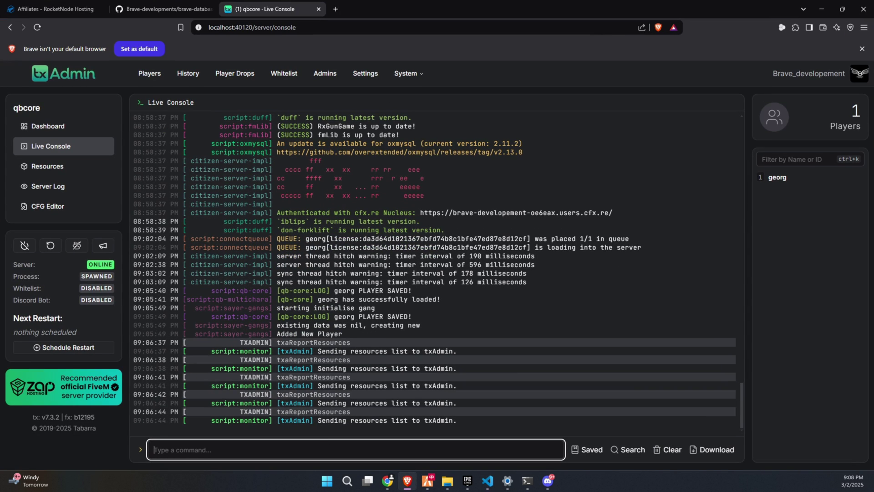
pyautogui.hotkey('ctrl', 'v')
pyautogui.press('Return')
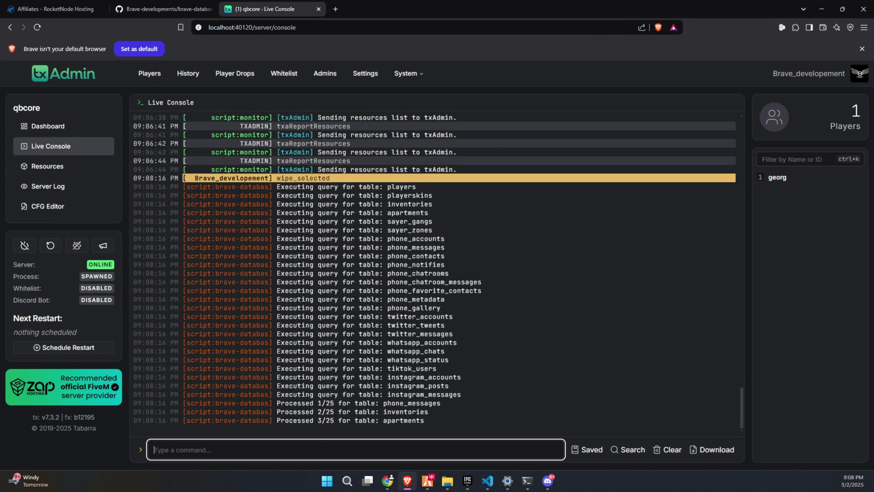
# Step: Examine the wipe_selected output in the live console, including the table queries, deletion details and webhook dispatch
pyautogui.scroll(5, 437, 273)
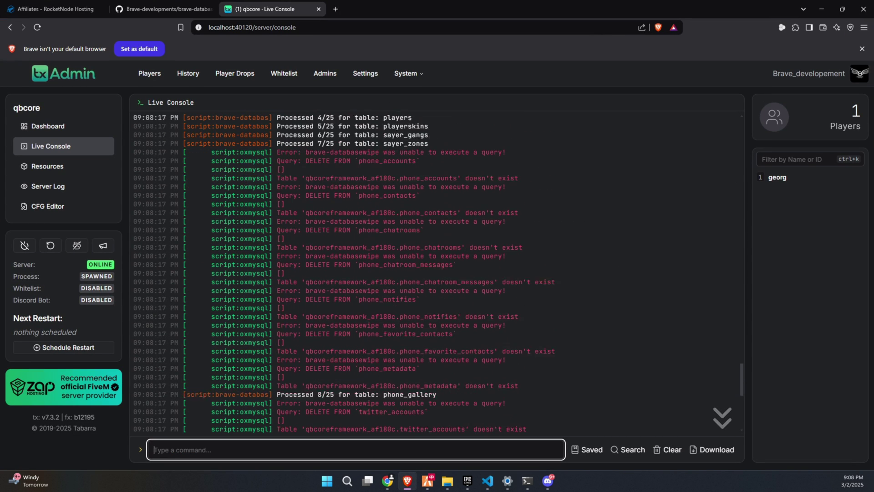
pyautogui.scroll(-2, 437, 273)
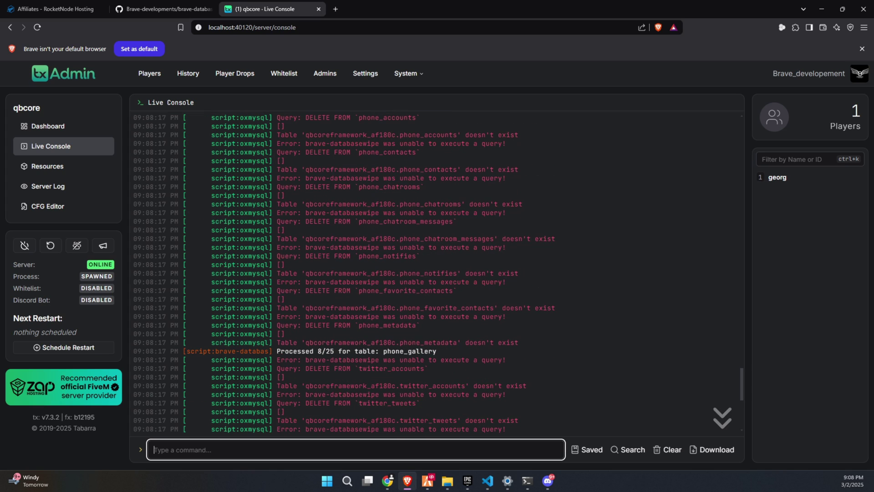
pyautogui.scroll(6, 437, 274)
pyautogui.scroll(2, 437, 273)
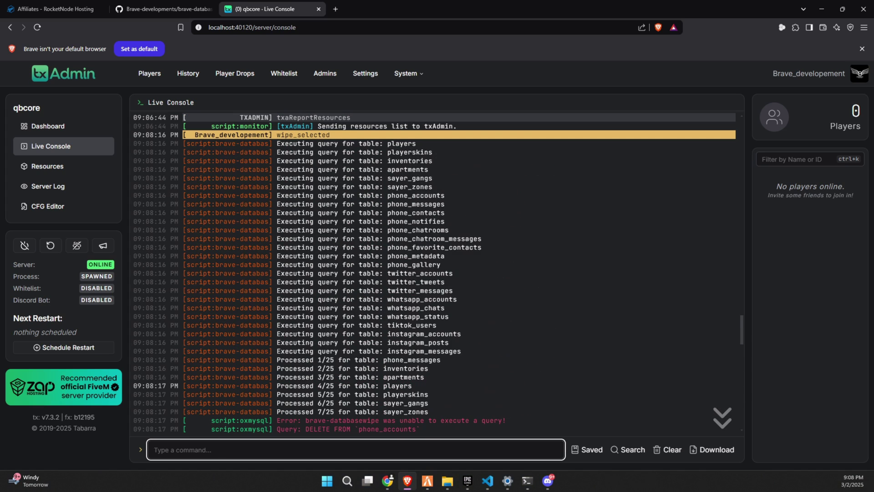
pyautogui.scroll(2, 437, 273)
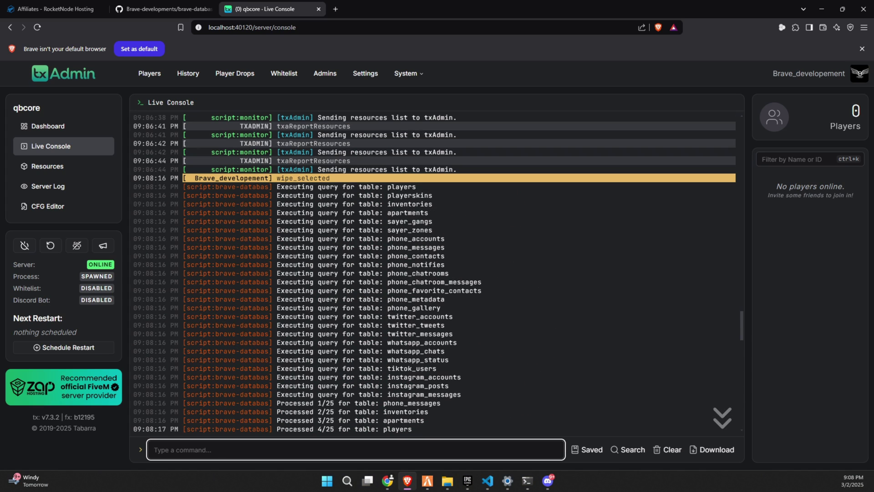
pyautogui.scroll(-5, 437, 274)
pyautogui.scroll(-20, 437, 273)
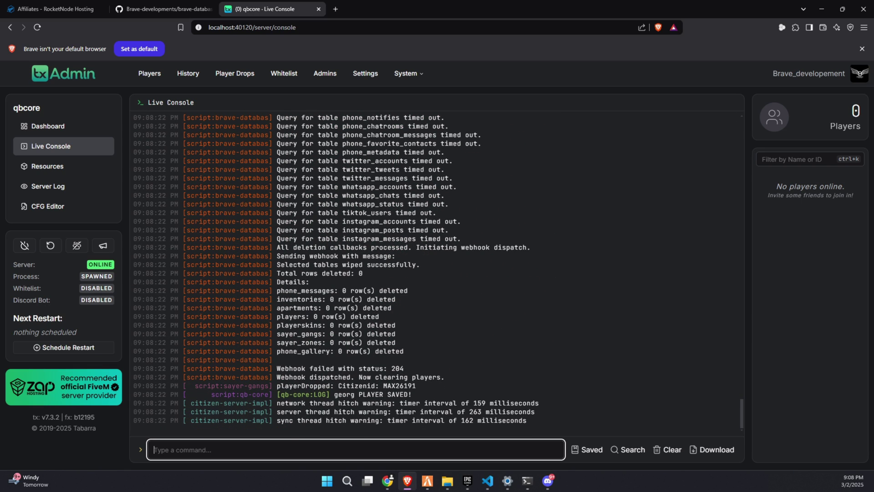
pyautogui.moveTo(367, 274); pyautogui.dragTo(273, 247)
pyautogui.click(275, 249)
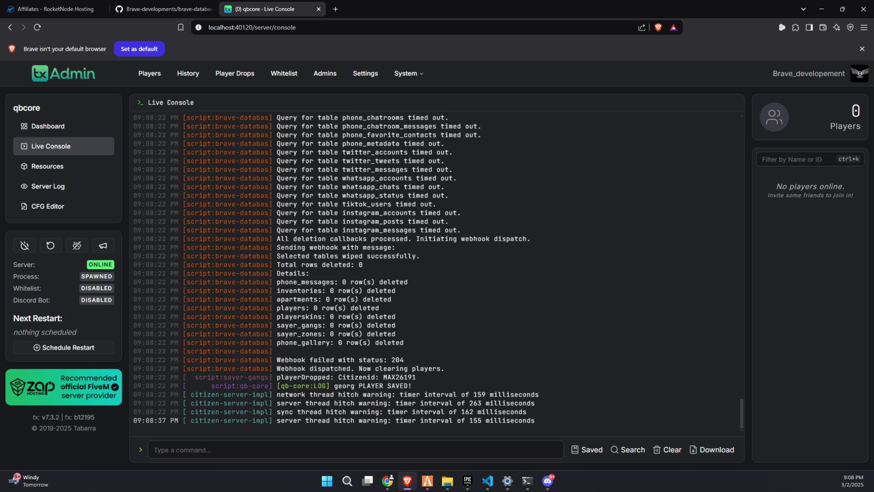
pyautogui.moveTo(457, 368); pyautogui.dragTo(280, 351)
pyautogui.click(281, 351)
# Step: Check the disconnect message in the FiveM client and WipeBot's wipe report in the qbjobs channel in Discord
pyautogui.click(427, 480)
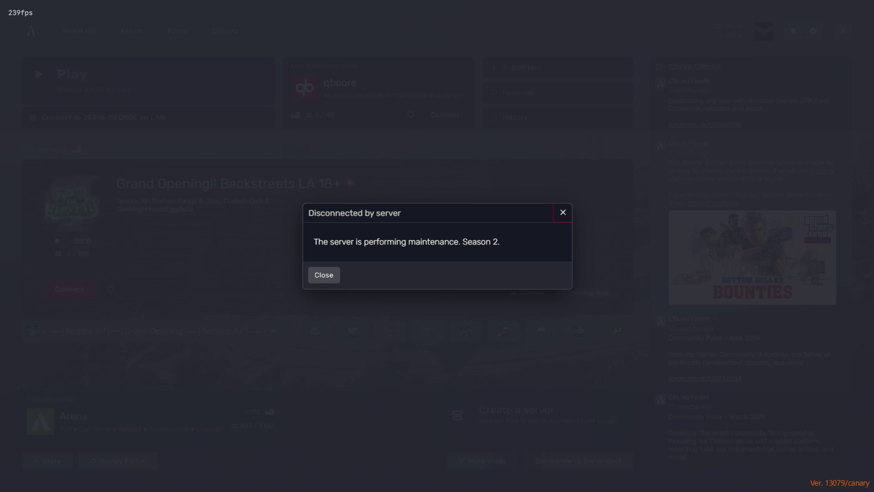
pyautogui.hotkey('alt', 'Tab')
pyautogui.hotkey('alt', 'Tab')
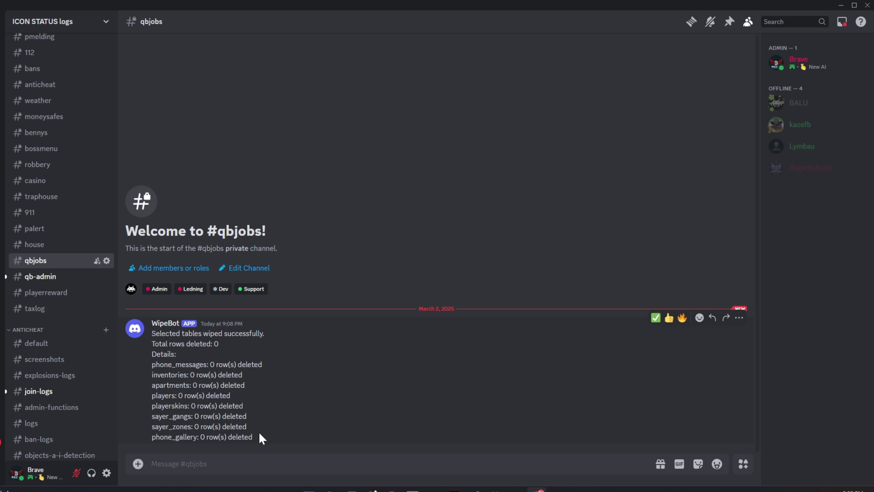
pyautogui.moveTo(260, 435); pyautogui.dragTo(222, 426)
pyautogui.moveTo(127, 360); pyautogui.dragTo(123, 344)
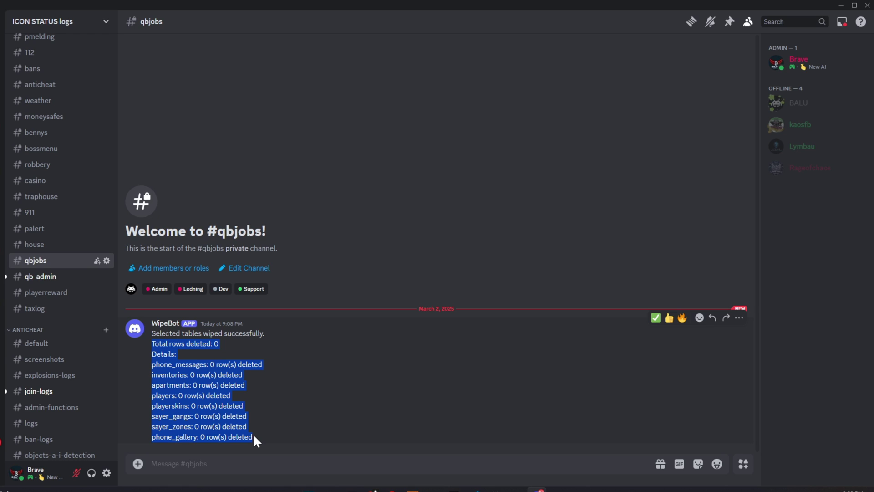
pyautogui.click(271, 434)
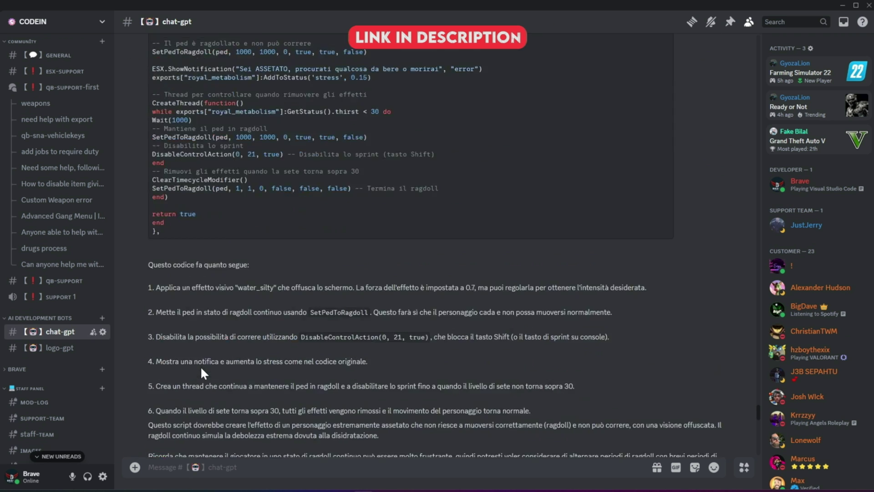
# Step: Browse the AI bot conversations in the chat-gpt and logo-gpt channels of the CODEIN Discord server
pyautogui.scroll(-15, 204, 379)
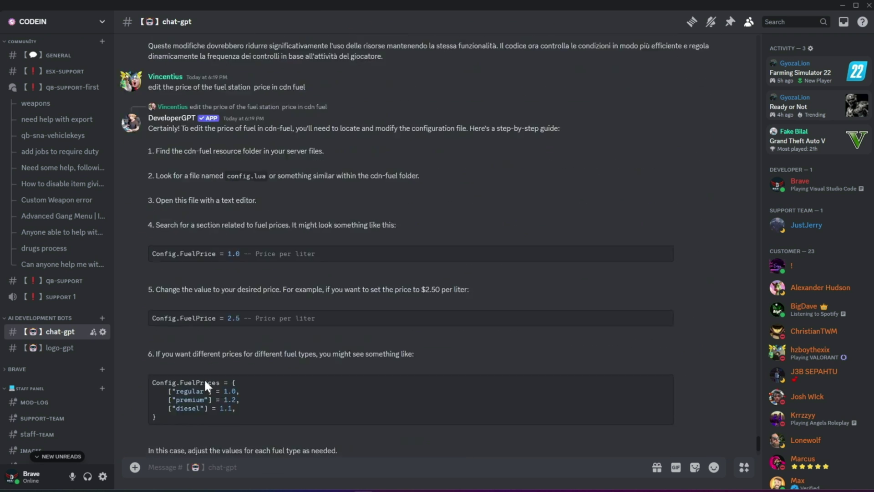
pyautogui.scroll(15, 291, 319)
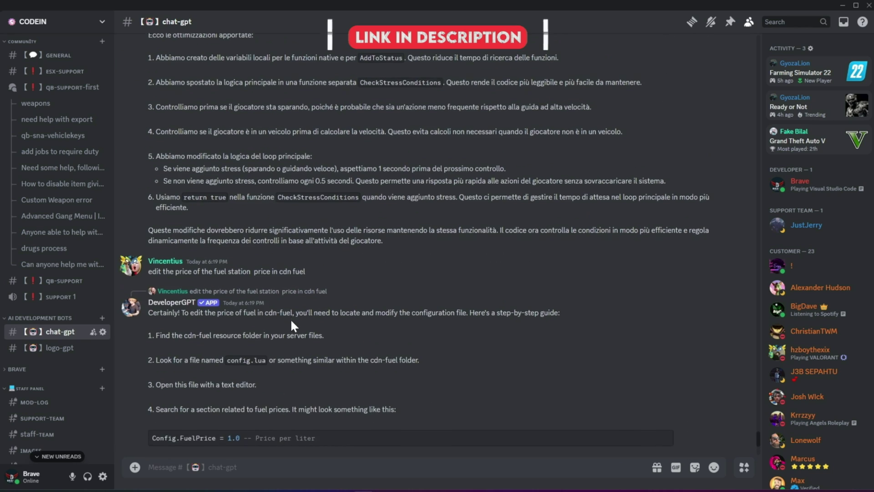
pyautogui.scroll(15, 296, 318)
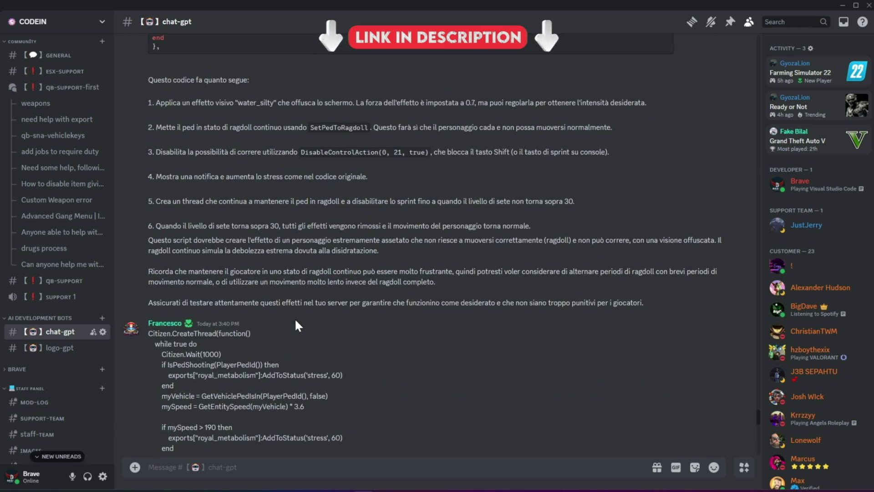
pyautogui.click(60, 348)
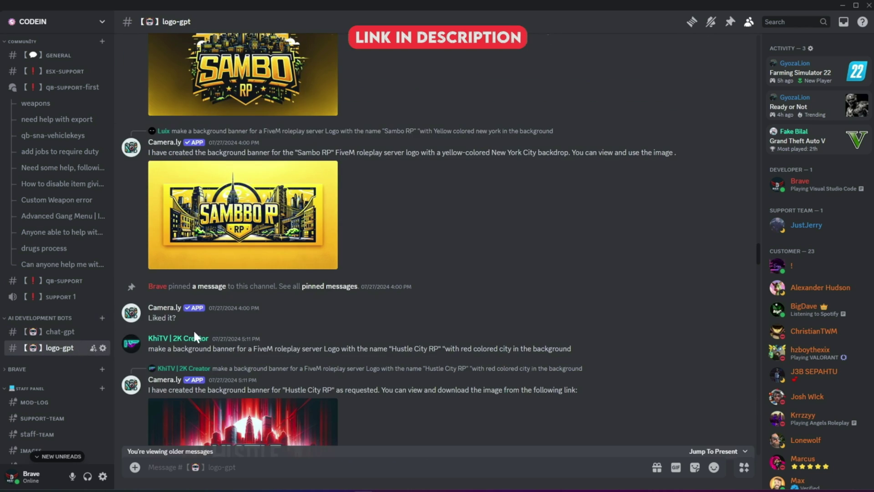
pyautogui.scroll(3, 201, 333)
pyautogui.scroll(-15, 213, 337)
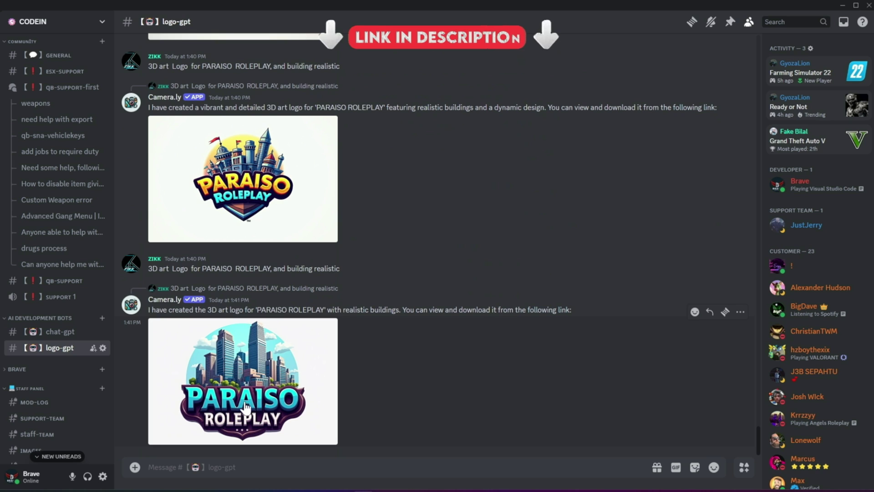
pyautogui.scroll(10, 255, 228)
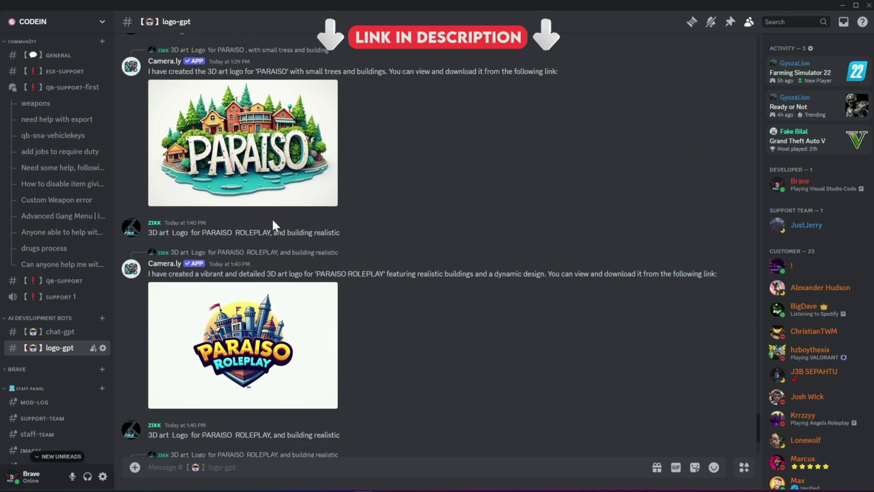
pyautogui.scroll(5, 56, 243)
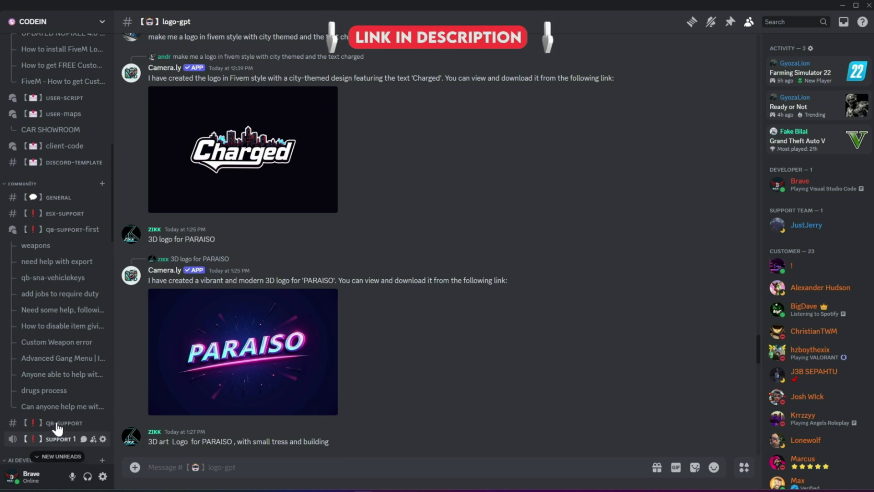
# Step: Look through the discord-template, client-code and script-share channels in the CODEIN server's development section
pyautogui.scroll(3, 69, 191)
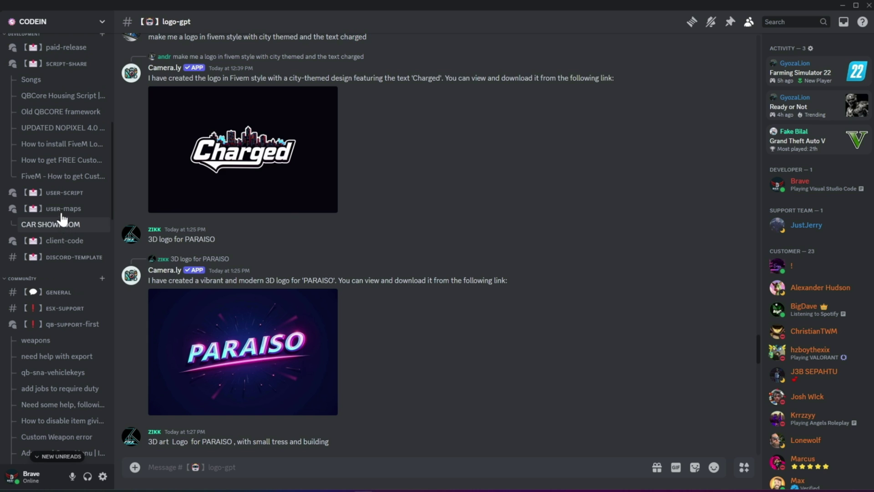
pyautogui.click(63, 208)
pyautogui.click(65, 194)
pyautogui.click(69, 255)
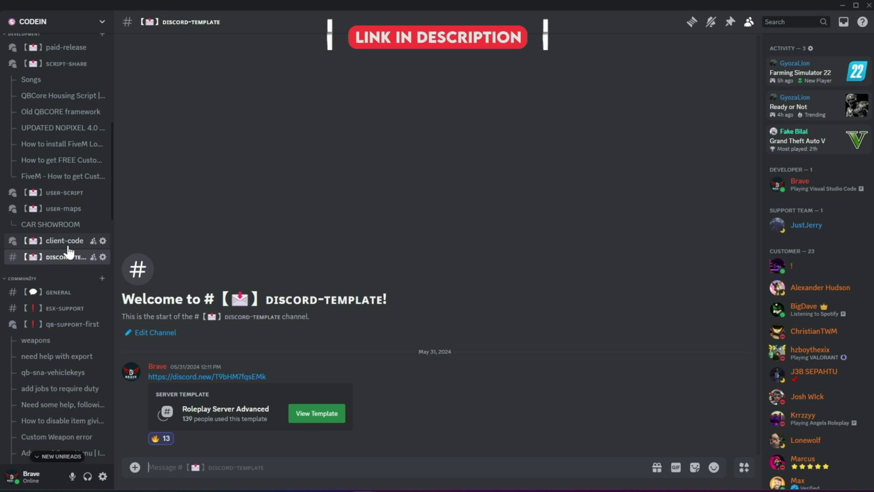
pyautogui.click(67, 242)
pyautogui.scroll(5, 68, 228)
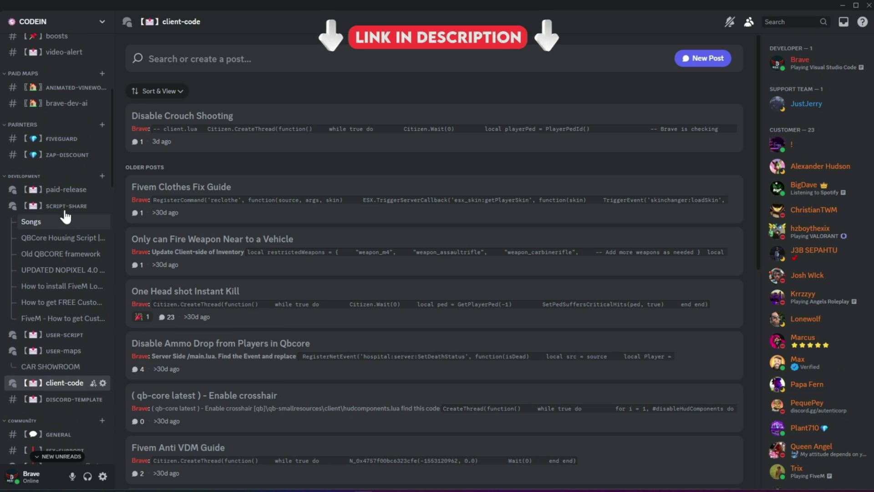
pyautogui.click(67, 204)
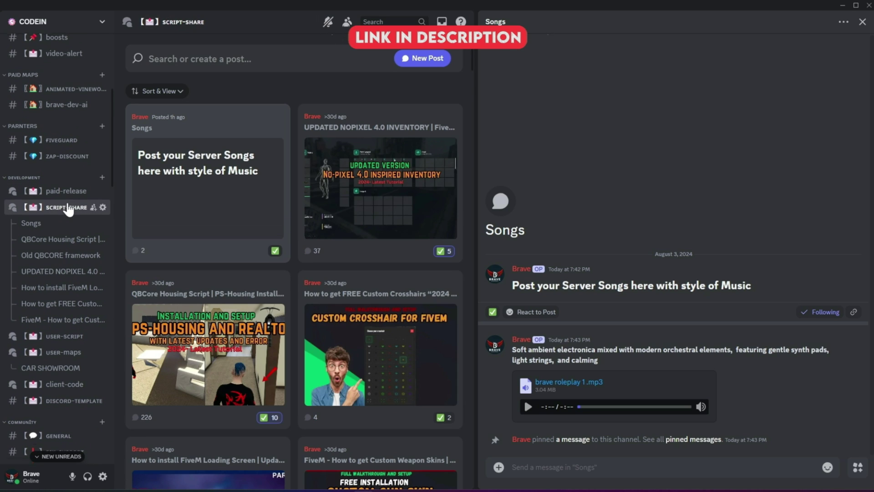